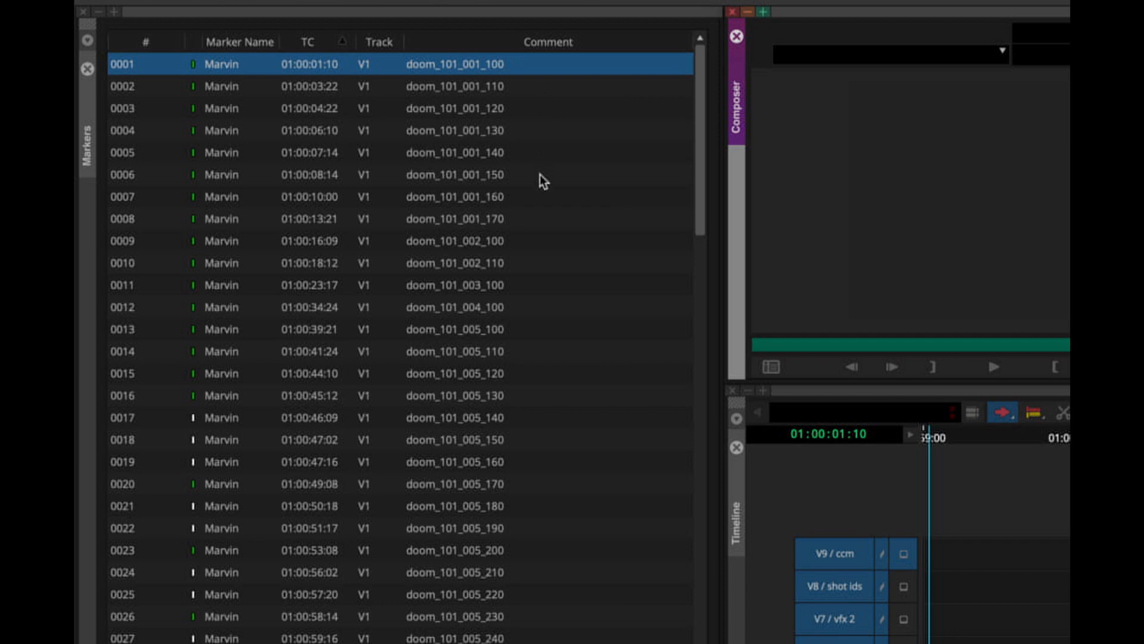
# - Look through the shot IDs stored in the marker comments of the timeline's marker list
pyautogui.scroll(-5, 540, 174)
pyautogui.scroll(-4, 540, 174)
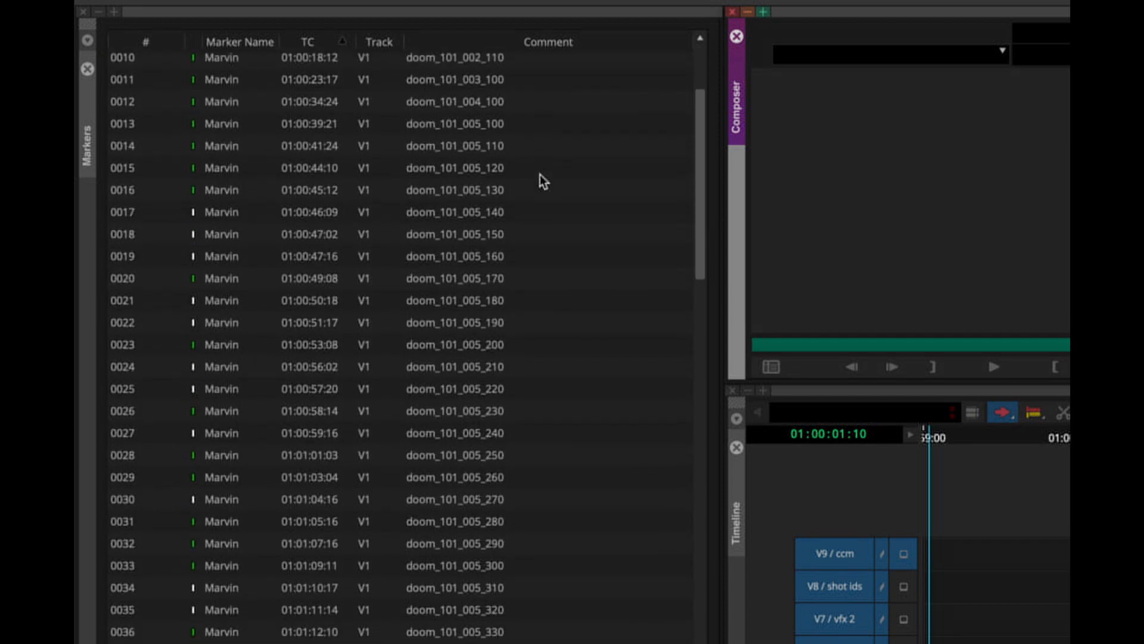
pyautogui.scroll(-4, 540, 174)
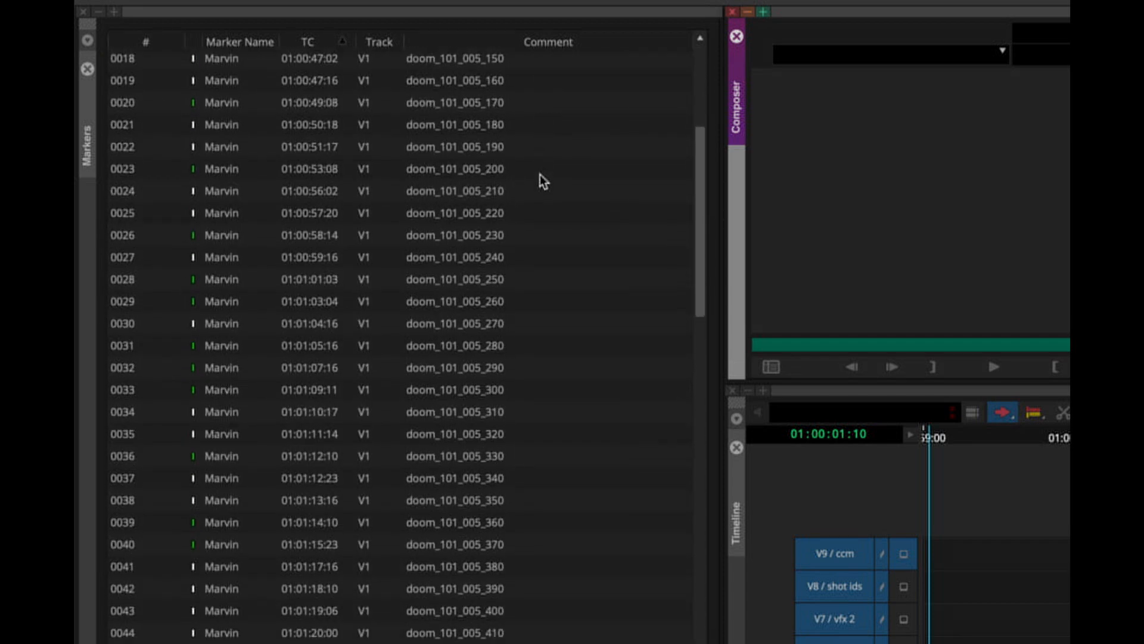
pyautogui.scroll(-5, 557, 467)
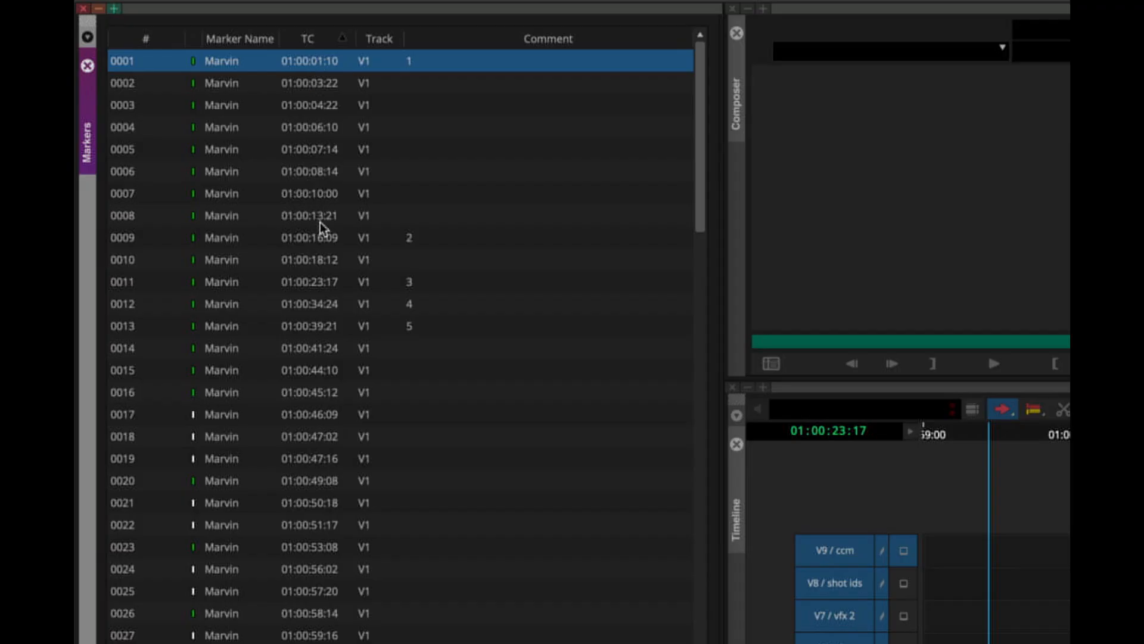
# - Examine which markers carry a scene number in their comment, from the second scene start through the rest of the list
pyautogui.click(320, 237)
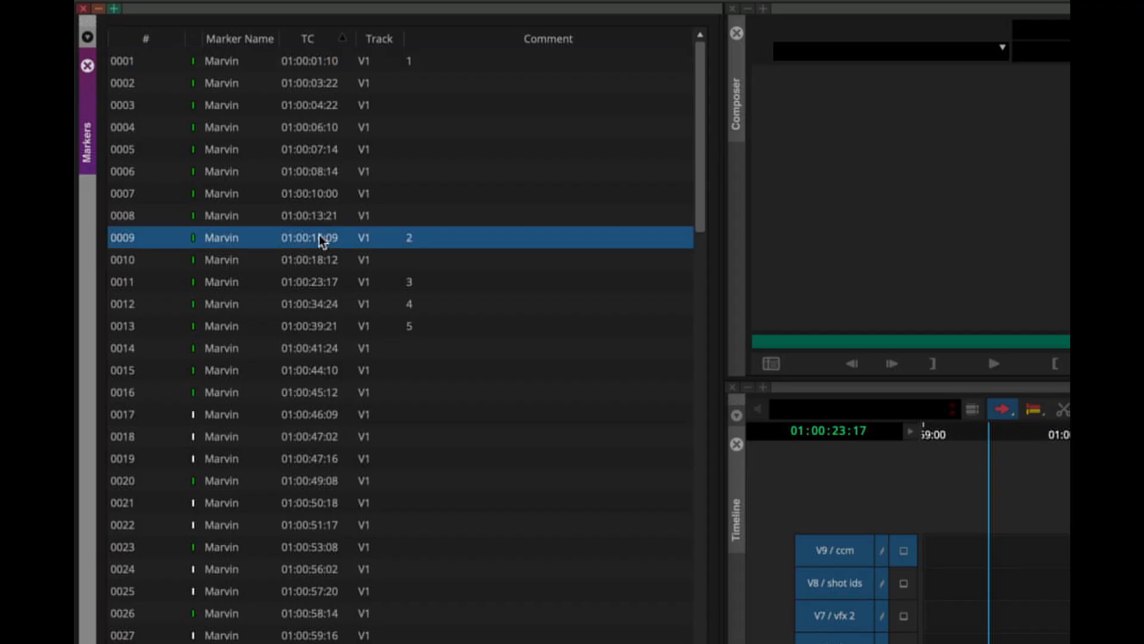
pyautogui.click(316, 279)
pyautogui.click(319, 305)
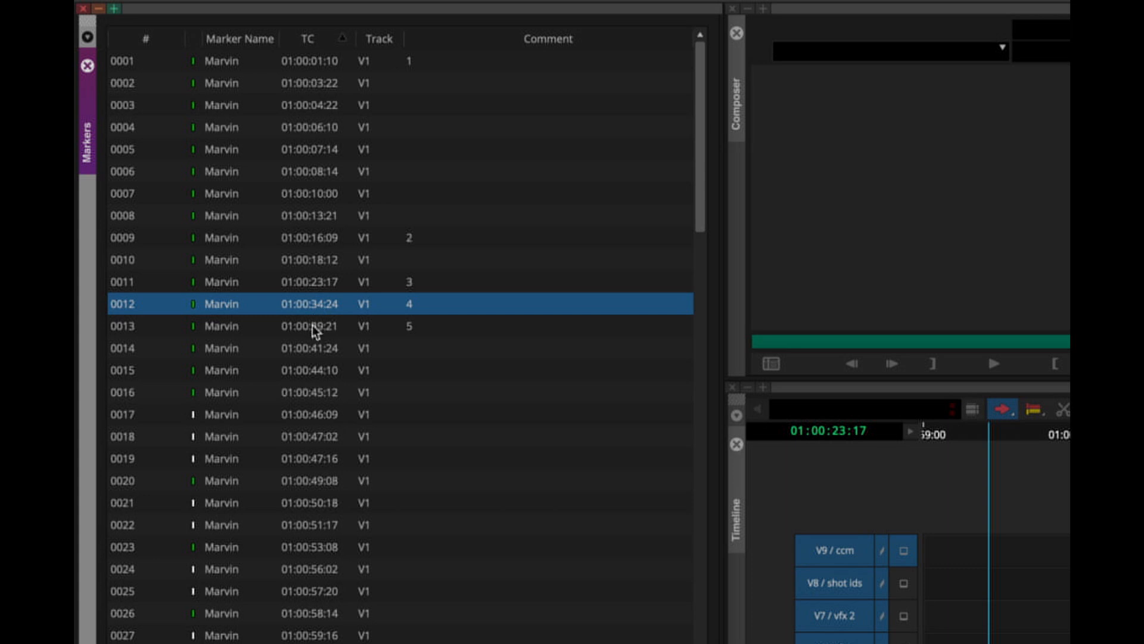
pyautogui.click(312, 326)
pyautogui.scroll(-11, 312, 324)
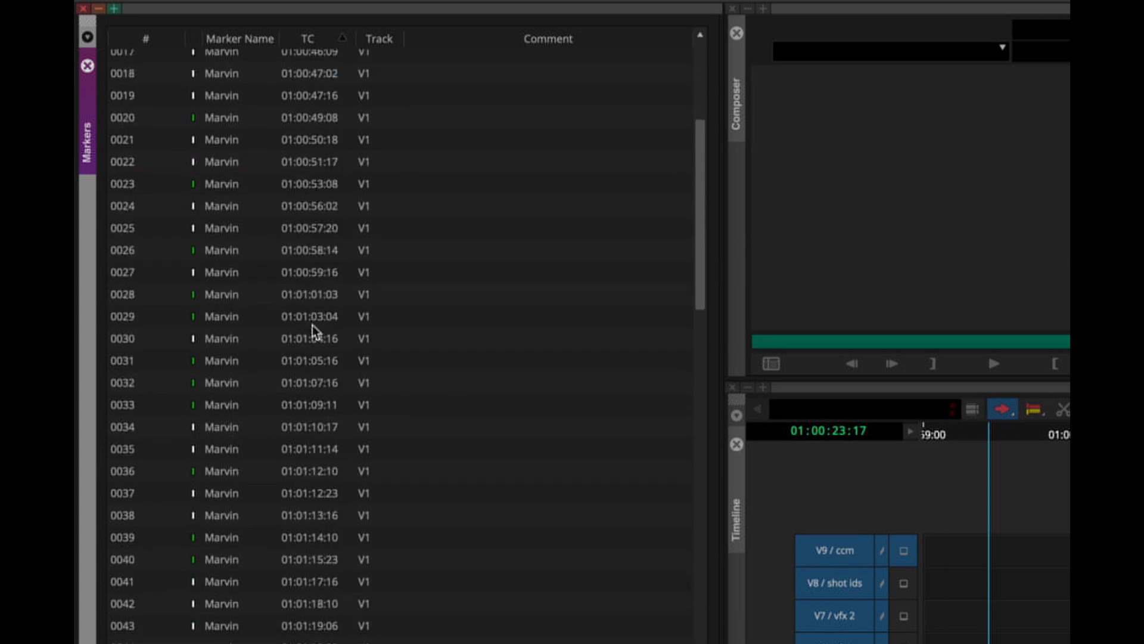
pyautogui.click(312, 345)
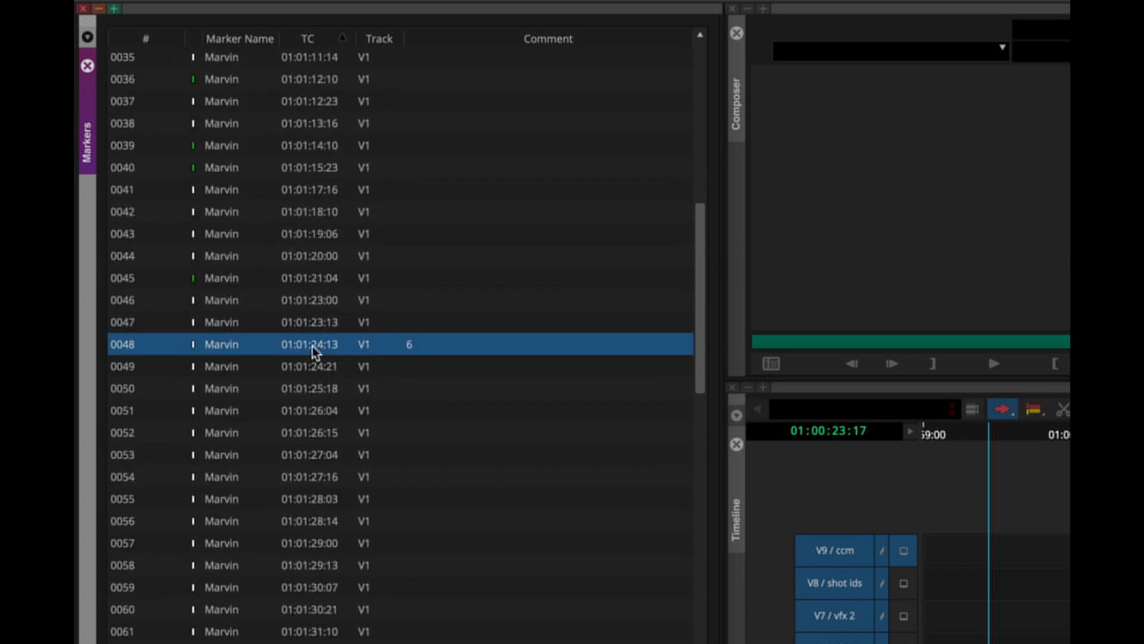
pyautogui.scroll(-7, 313, 345)
pyautogui.scroll(-7, 313, 345)
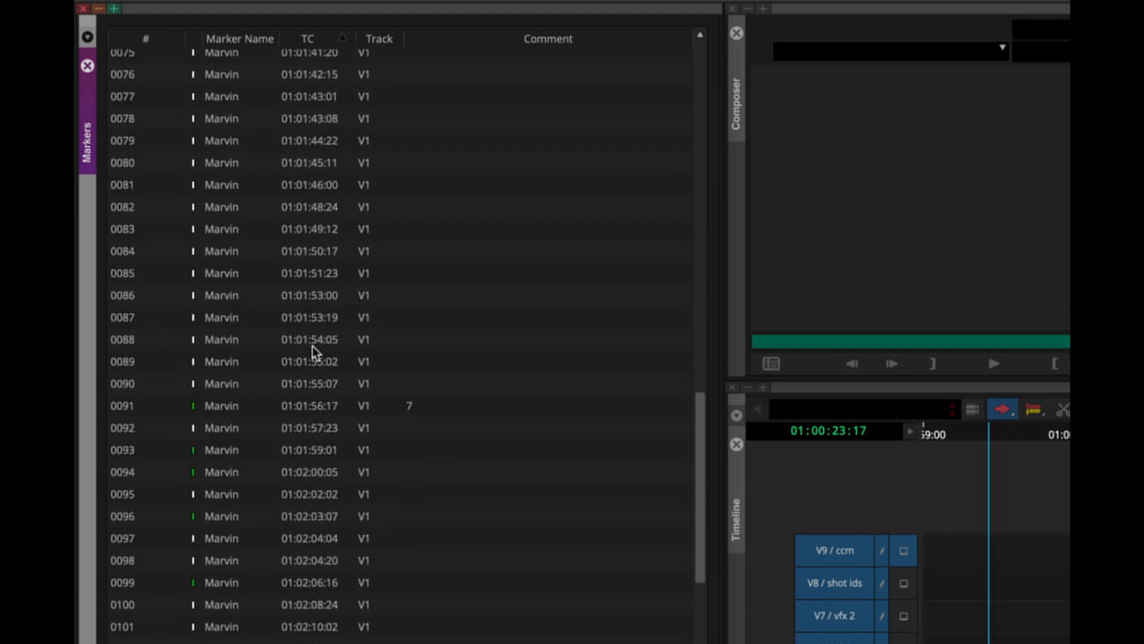
pyautogui.scroll(-15, 313, 345)
pyautogui.scroll(-10, 312, 345)
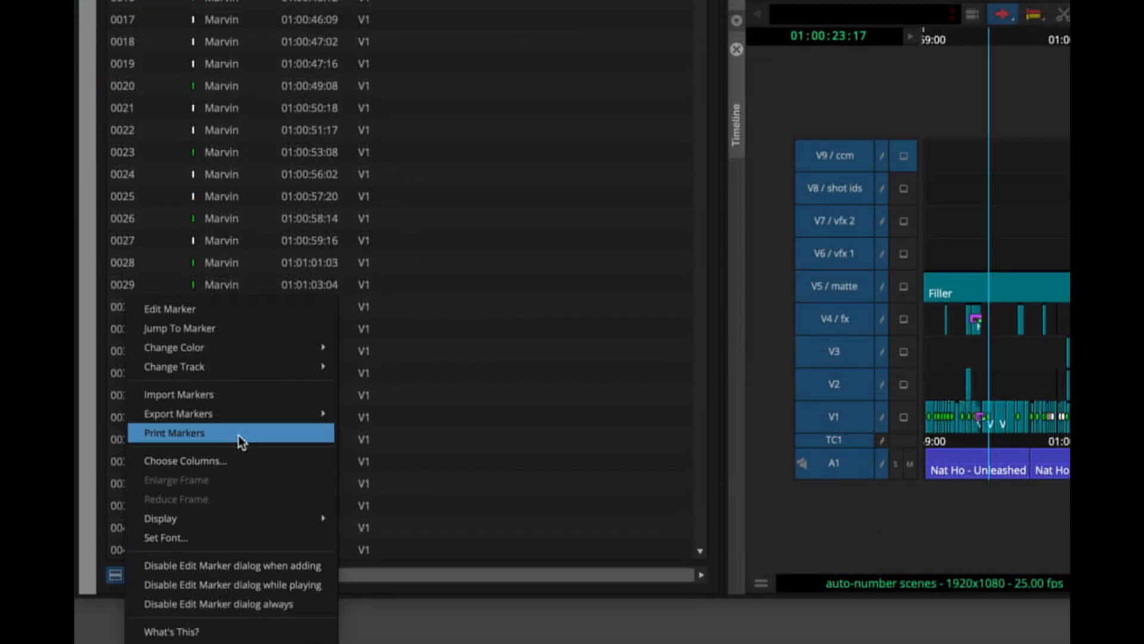
# - Export the sequence's markers to the Desktop as auto-number scenes.txt
pyautogui.moveTo(243, 411)
pyautogui.click(365, 415)
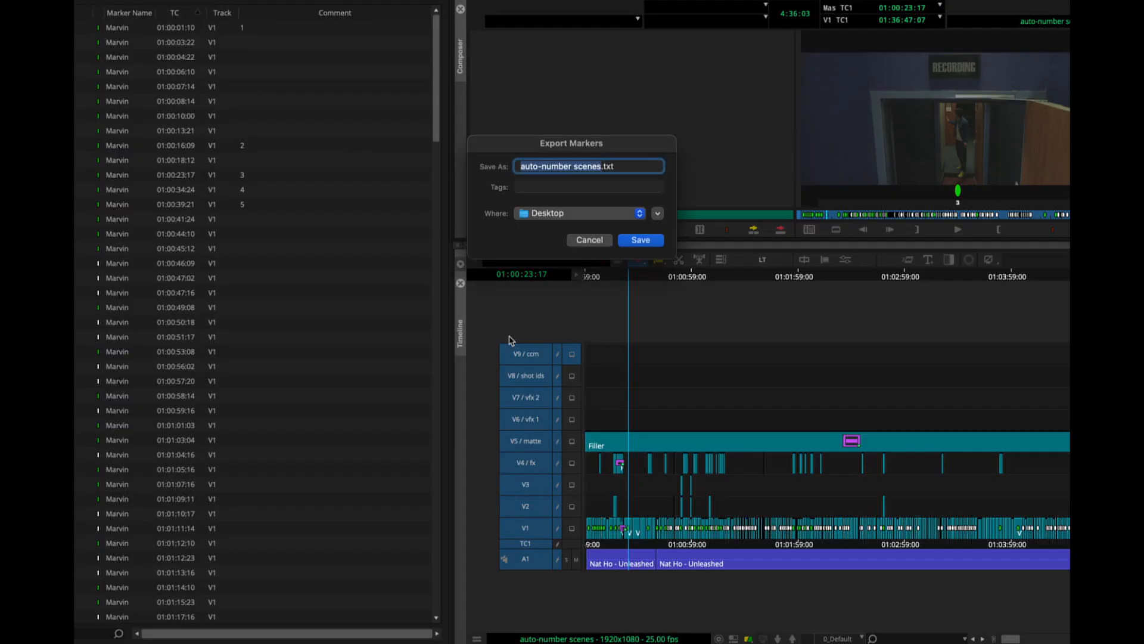
pyautogui.click(643, 243)
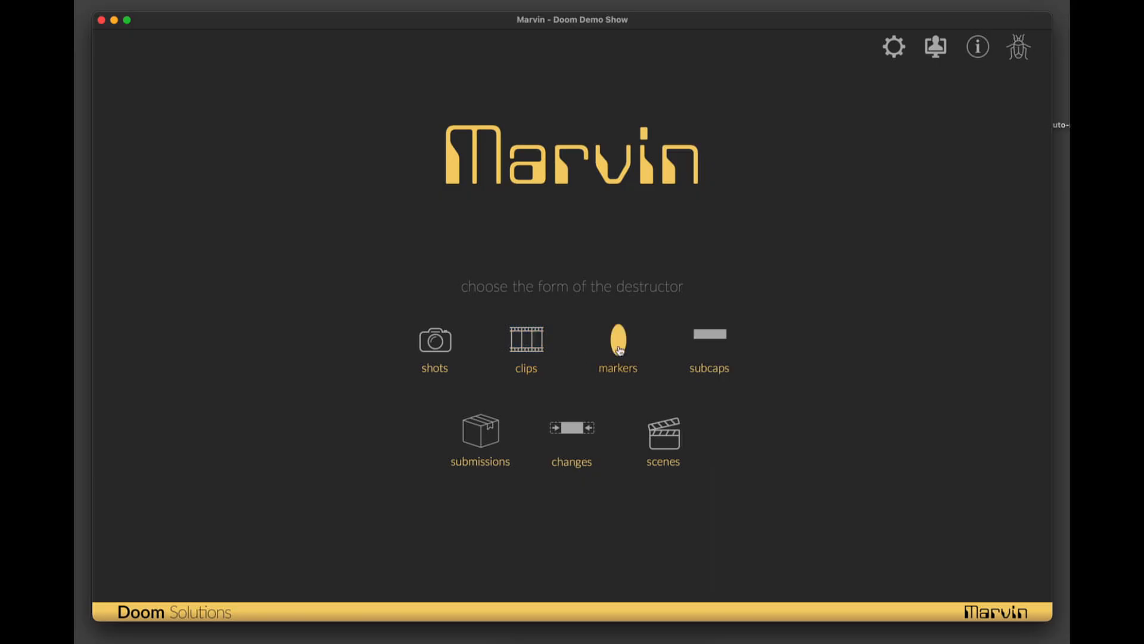
# - Switch to Marvin and import the exported auto-number scenes.txt as Avid TXT markers
pyautogui.click(619, 350)
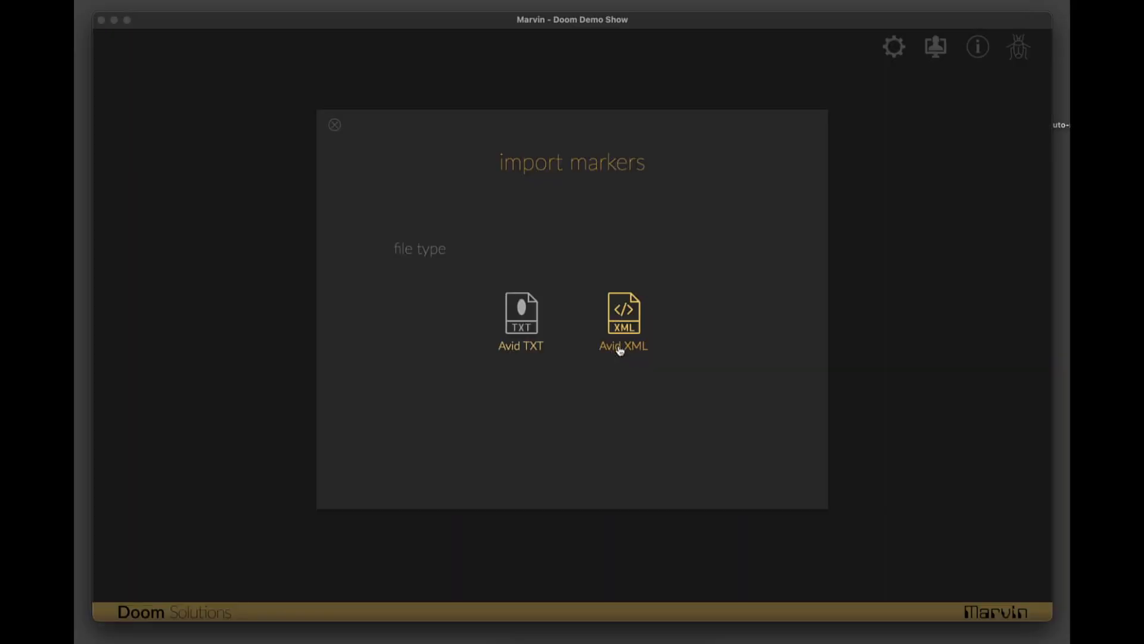
pyautogui.click(517, 325)
pyautogui.doubleClick(398, 138)
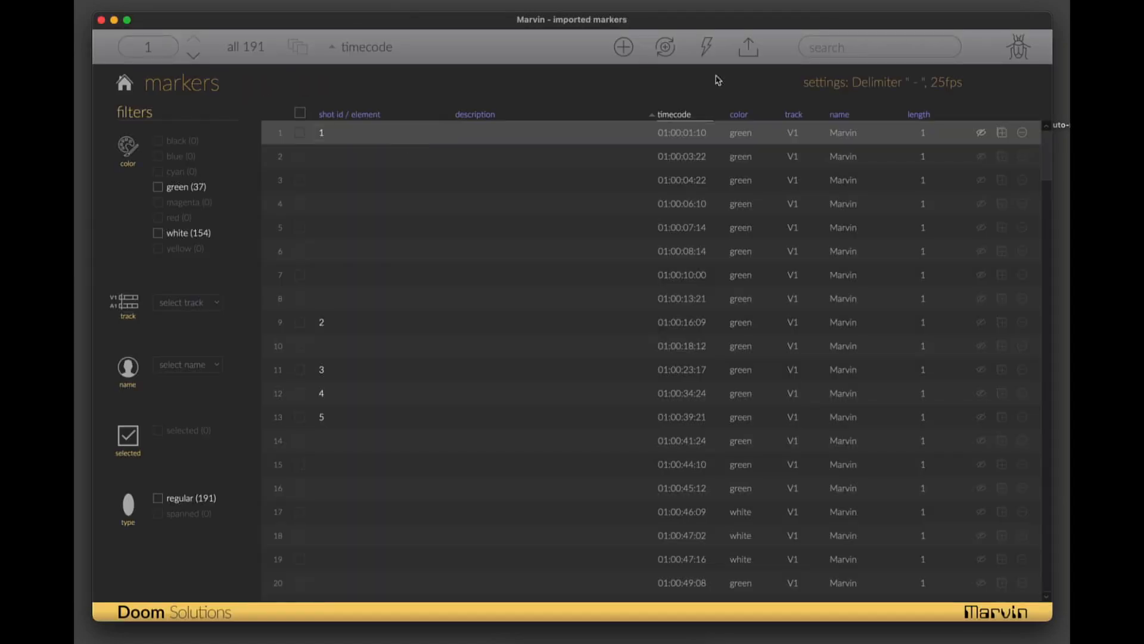
# - Auto-number all imported markers with the prefix doom_101_, starting at 100 and incrementing by 10
pyautogui.click(706, 48)
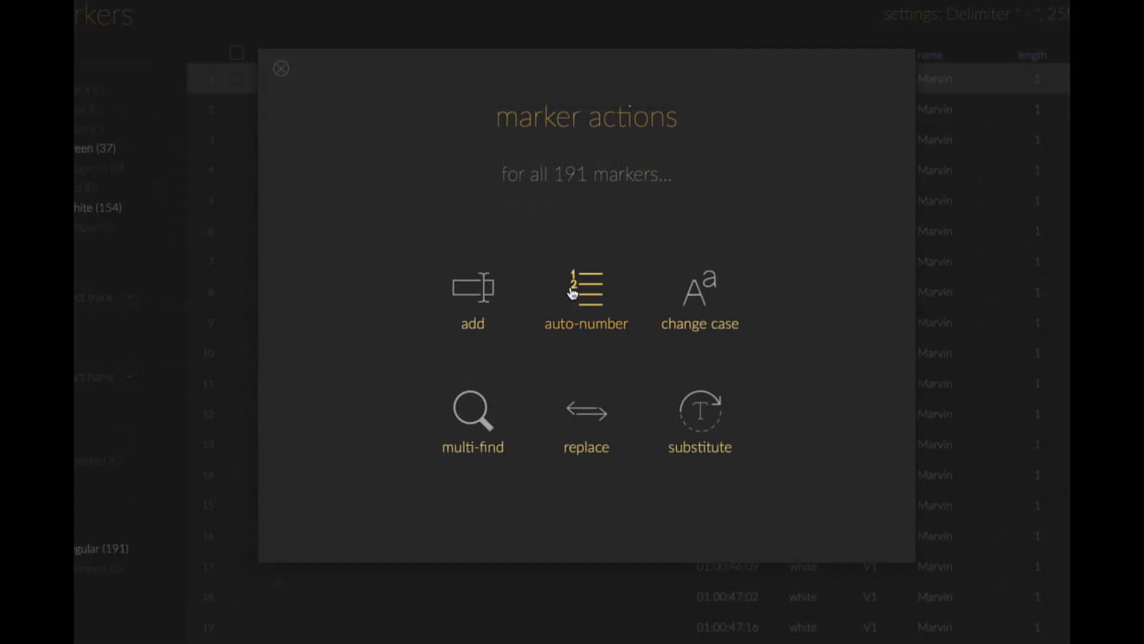
pyautogui.click(589, 303)
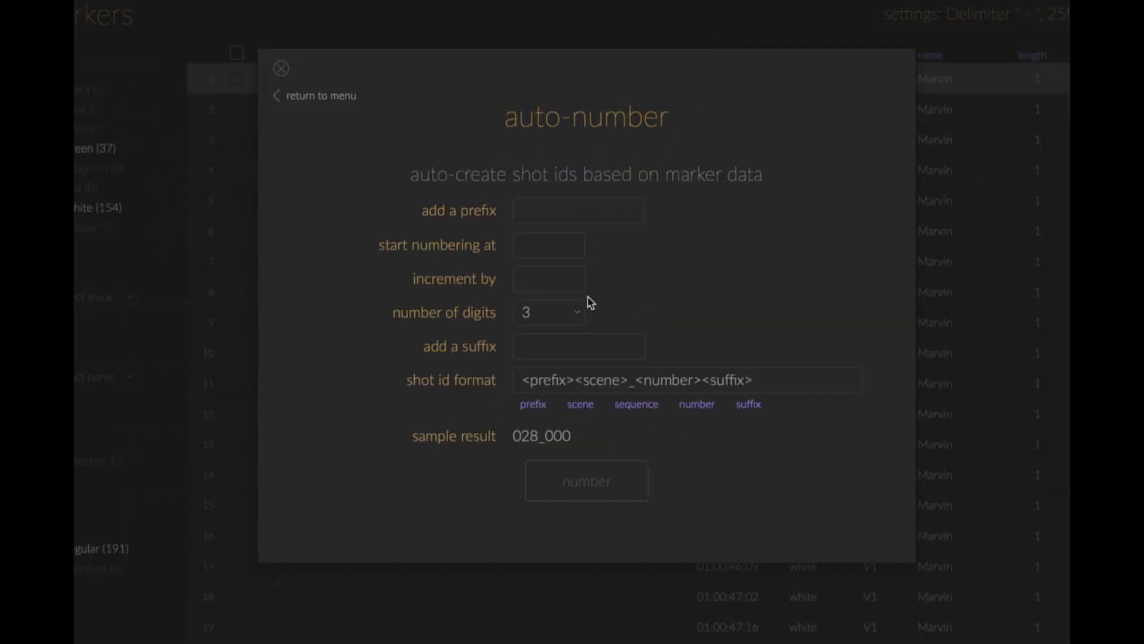
pyautogui.write('doom')
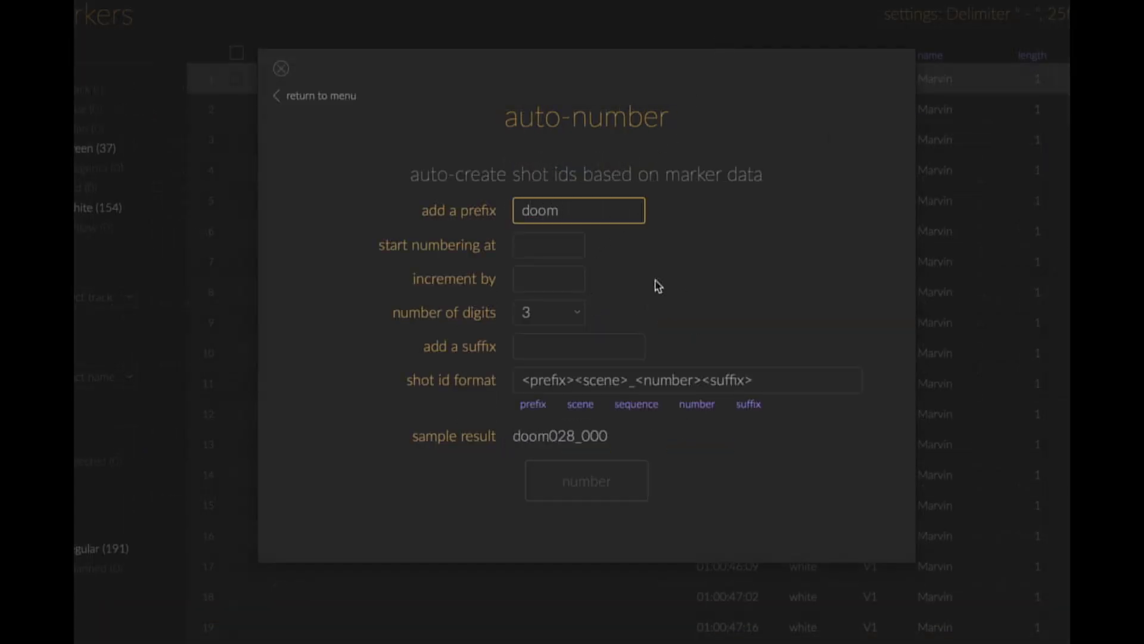
pyautogui.write('_101_')
pyautogui.press('Tab')
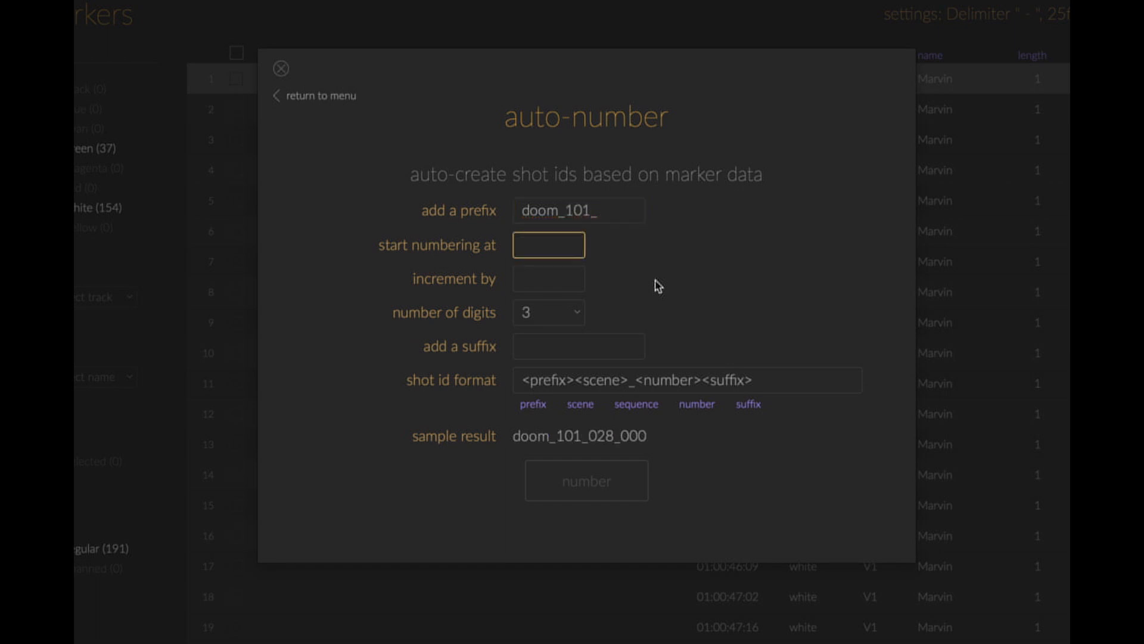
pyautogui.write('100')
pyautogui.press('Tab')
pyautogui.write('10')
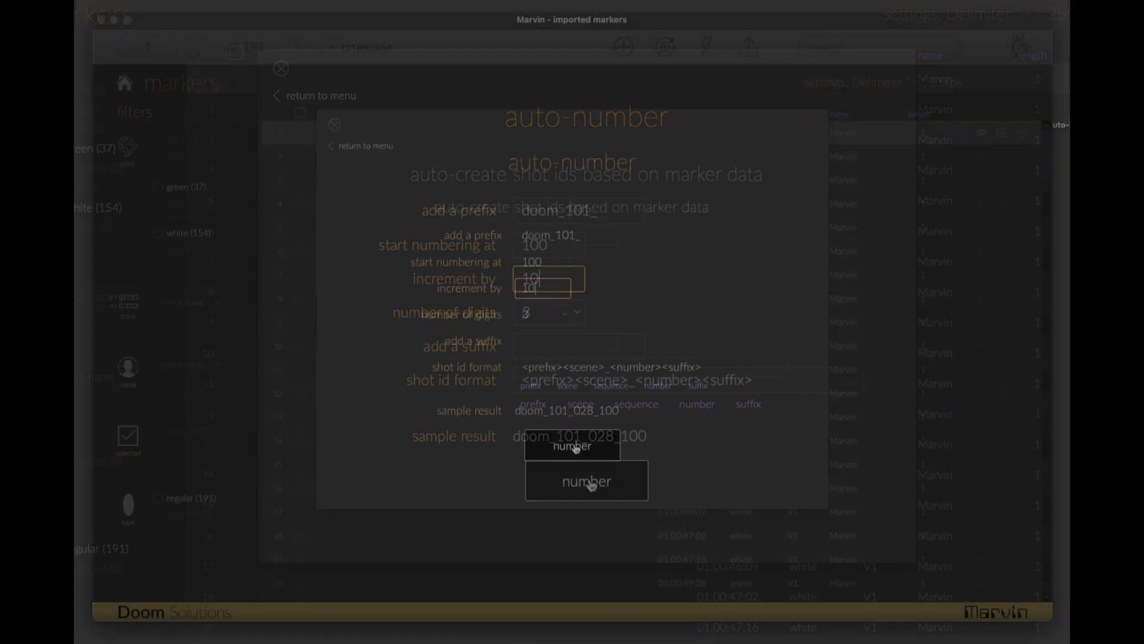
pyautogui.click(576, 449)
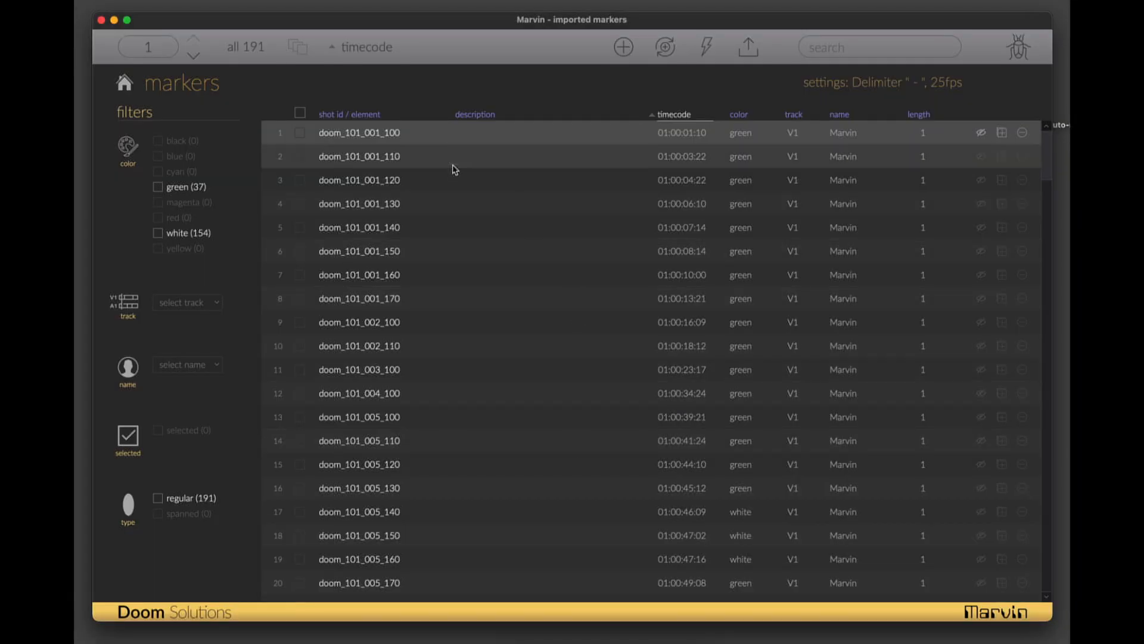
# - Export the numbered markers with shot ID only as the text file auto-number scenes-Marvin to the Desktop
pyautogui.scroll(-1, 455, 169)
pyautogui.scroll(-1, 454, 170)
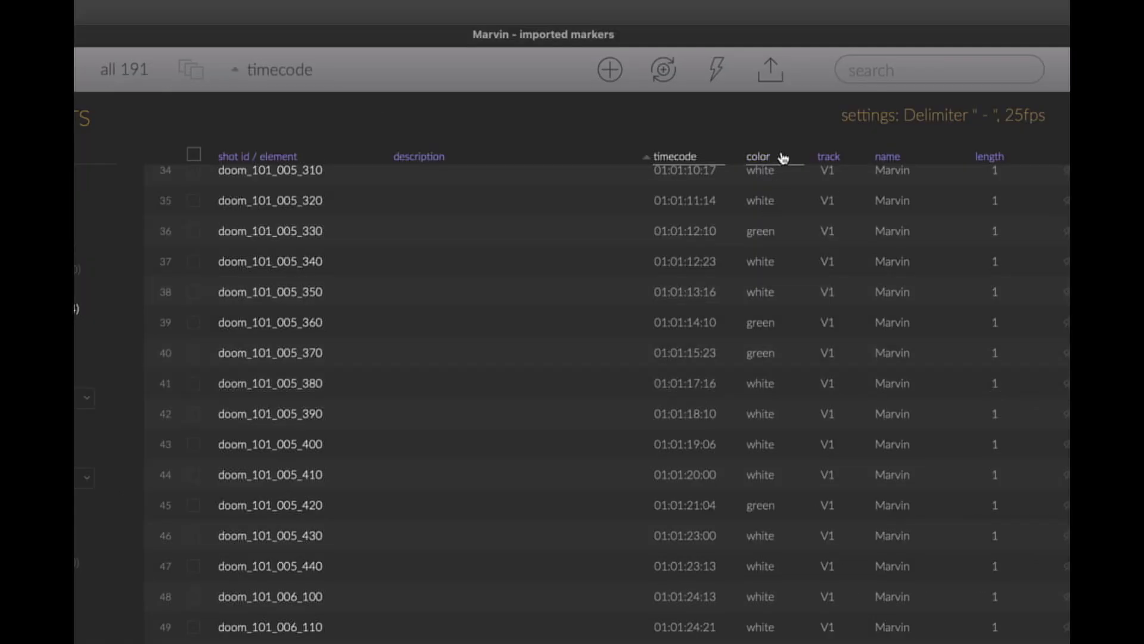
pyautogui.click(749, 46)
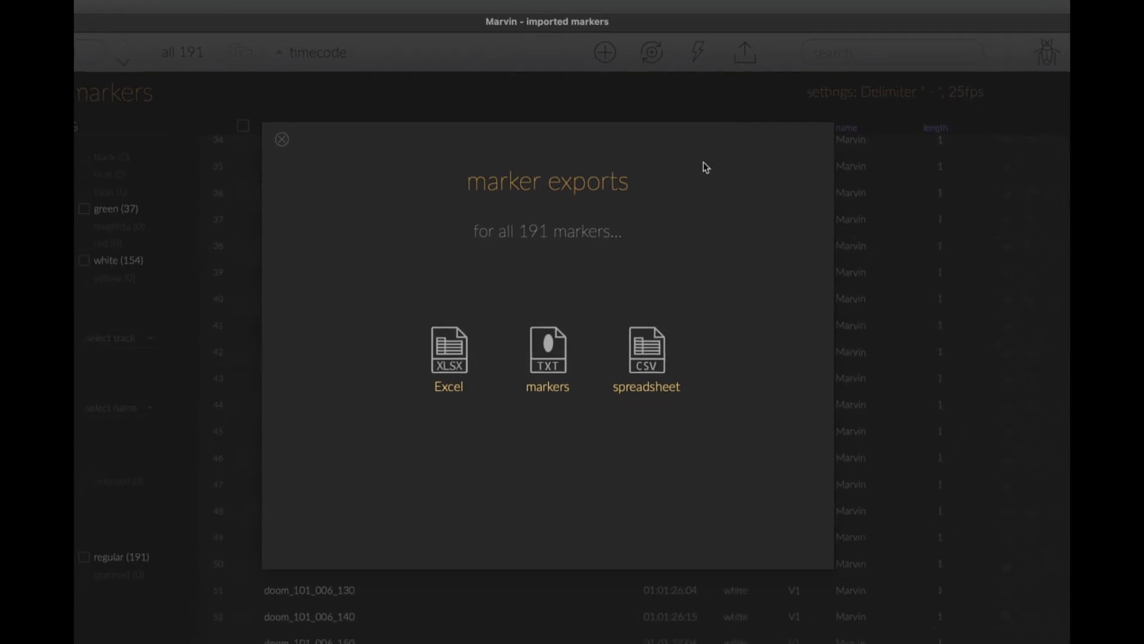
pyautogui.click(556, 332)
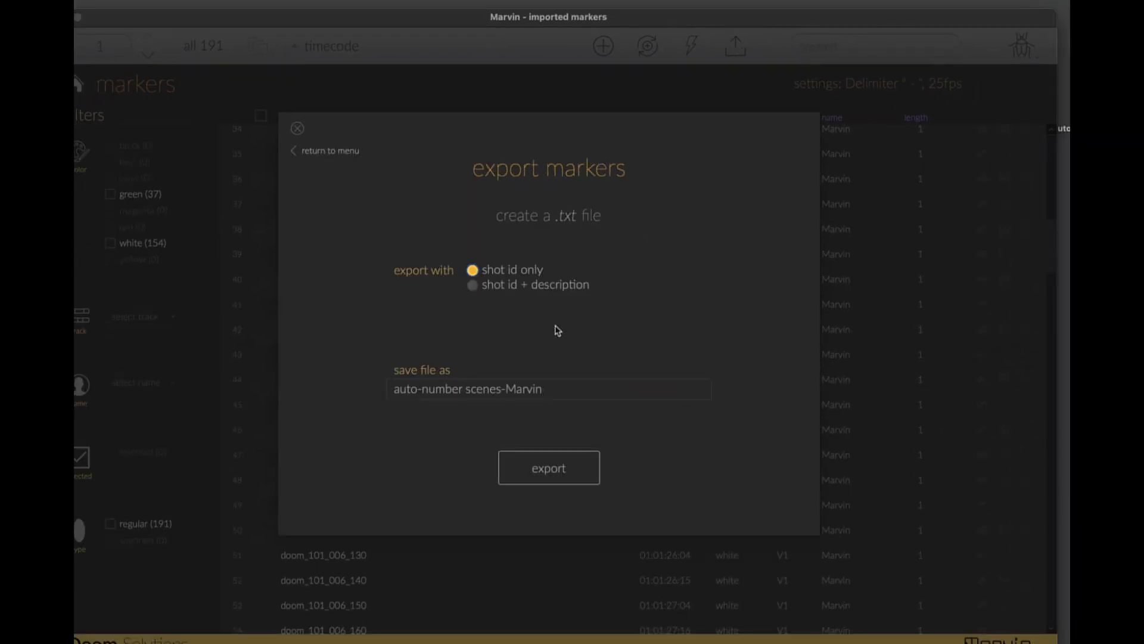
pyautogui.click(549, 468)
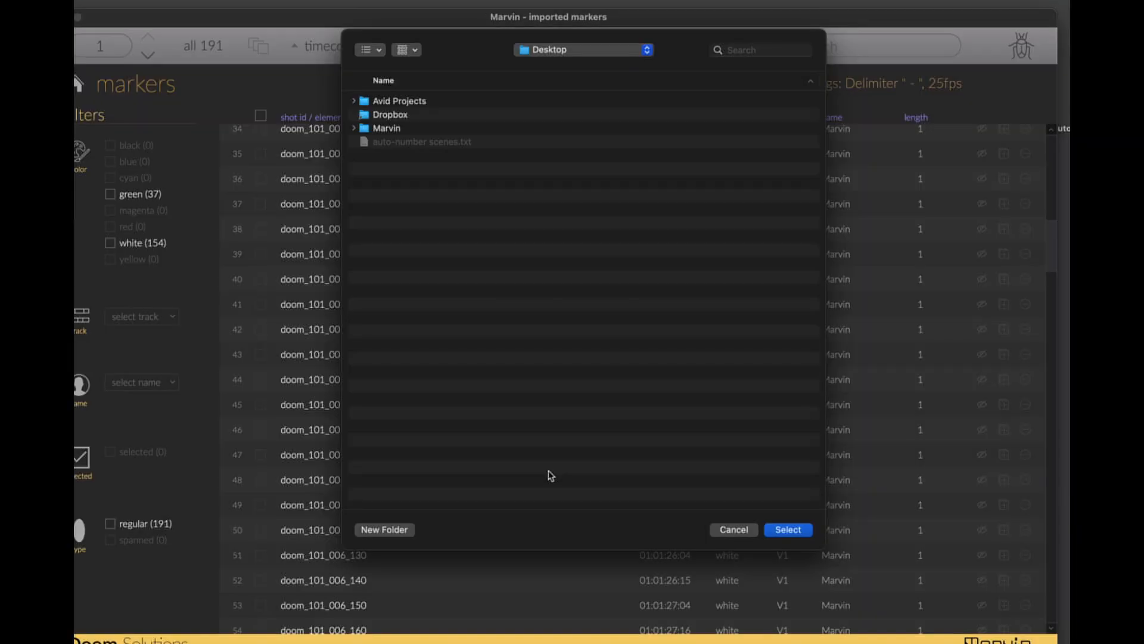
pyautogui.click(788, 529)
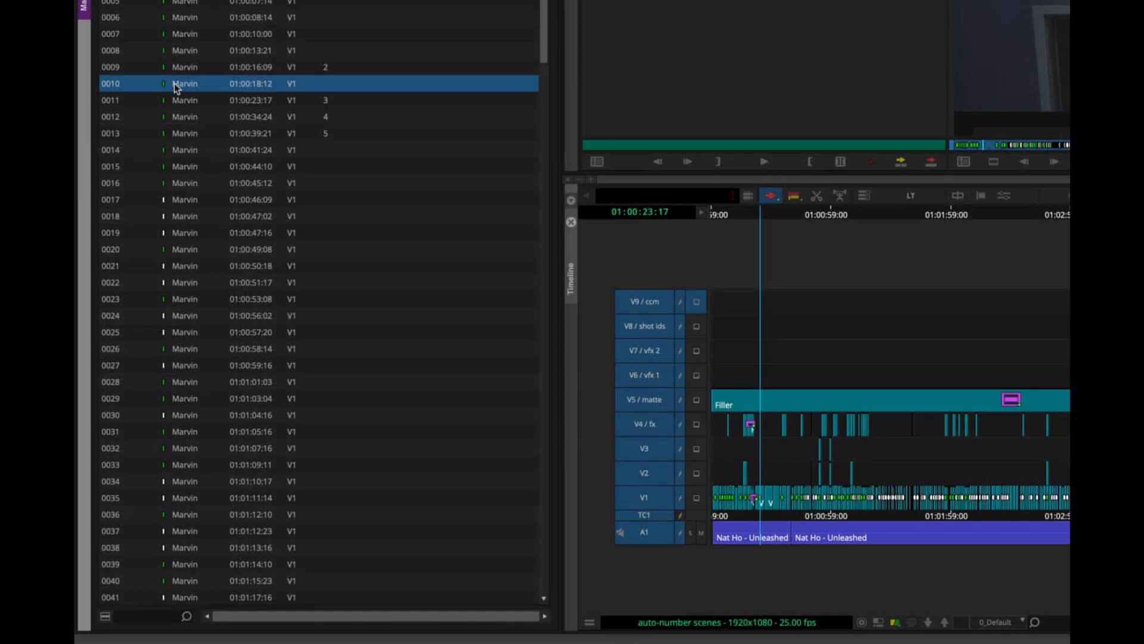
# - Switch to Avid Media Composer and delete all existing markers from the sequence
pyautogui.press('super+a')
pyautogui.press('Delete')
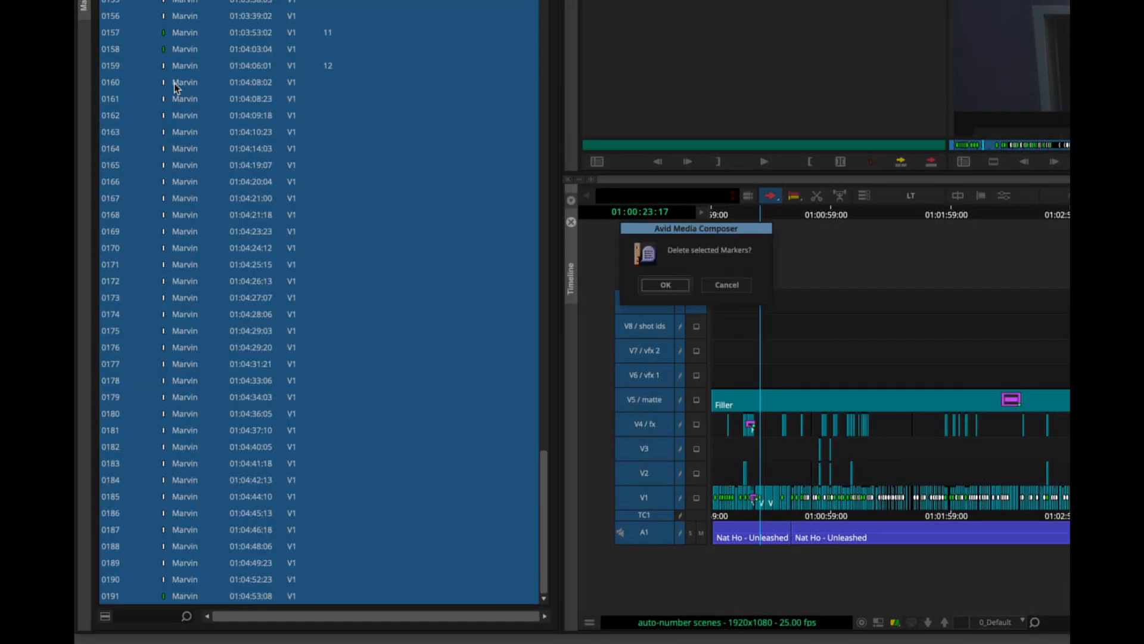
pyautogui.click(666, 285)
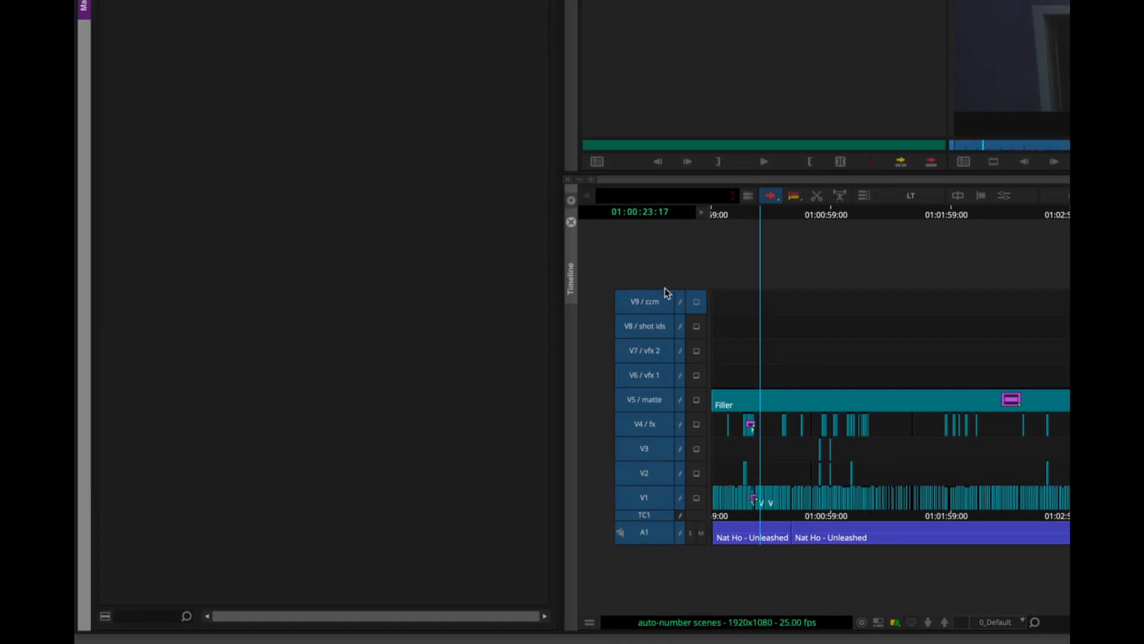
# - Import auto-number scenes-Marvin.txt from the Desktop into the sequence and look through the imported shot IDs
pyautogui.click(106, 618)
pyautogui.click(218, 483)
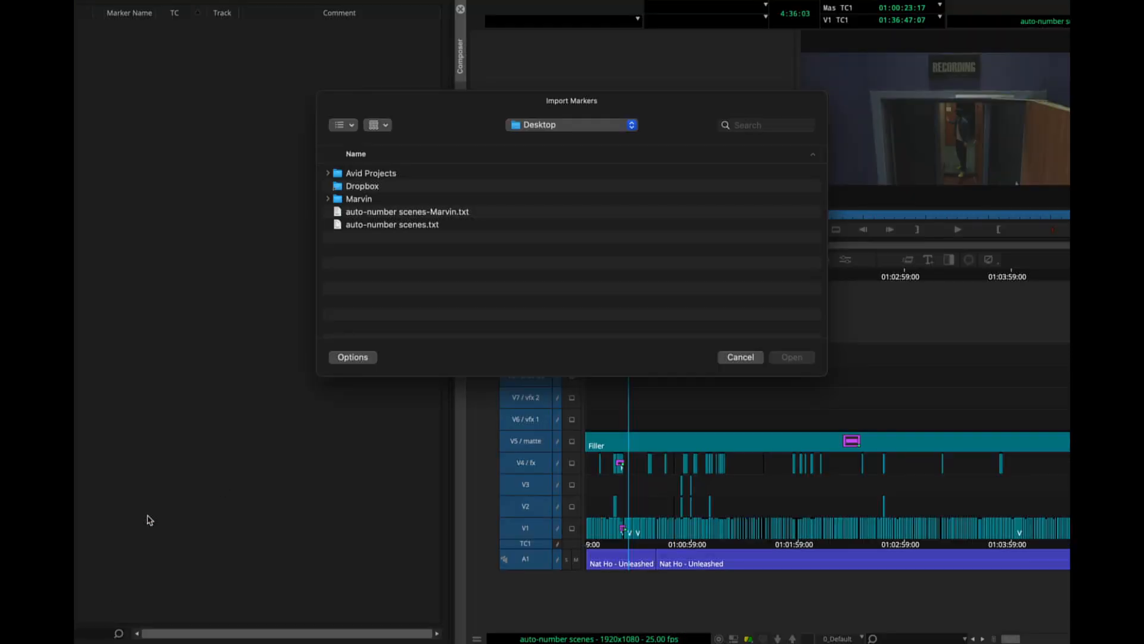
pyautogui.click(400, 212)
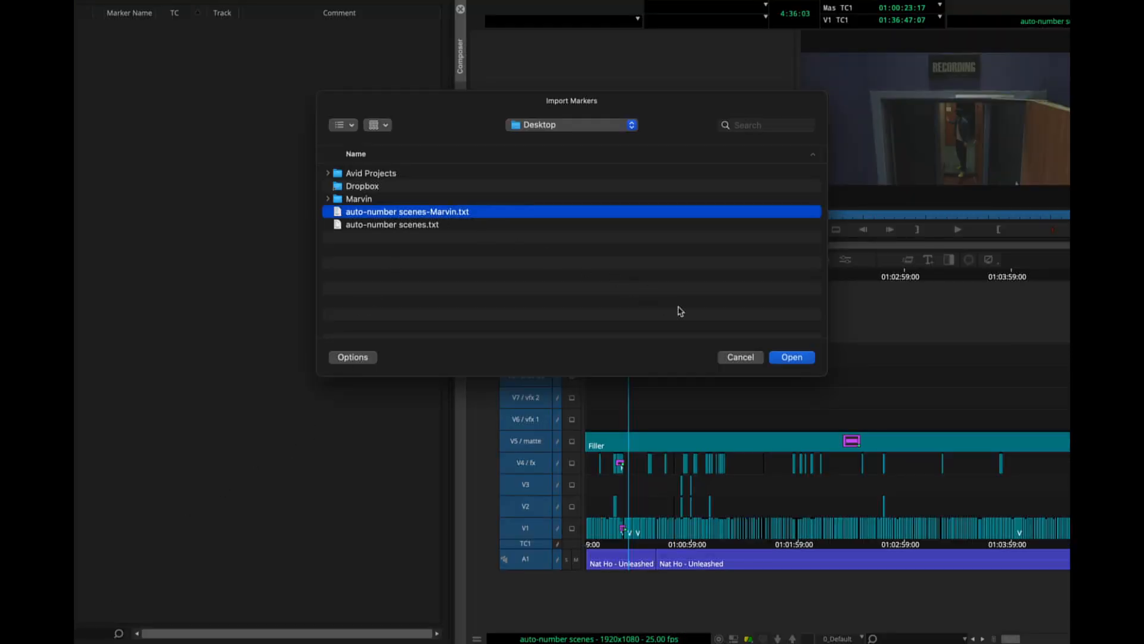
pyautogui.click(792, 357)
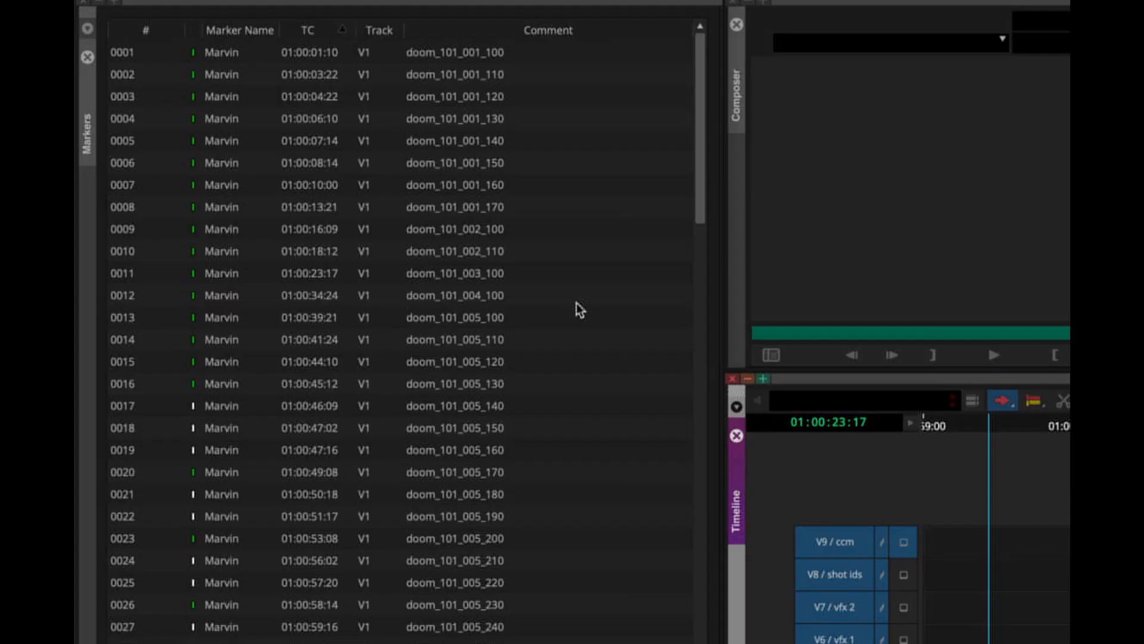
pyautogui.scroll(-9, 578, 308)
pyautogui.scroll(-2, 578, 309)
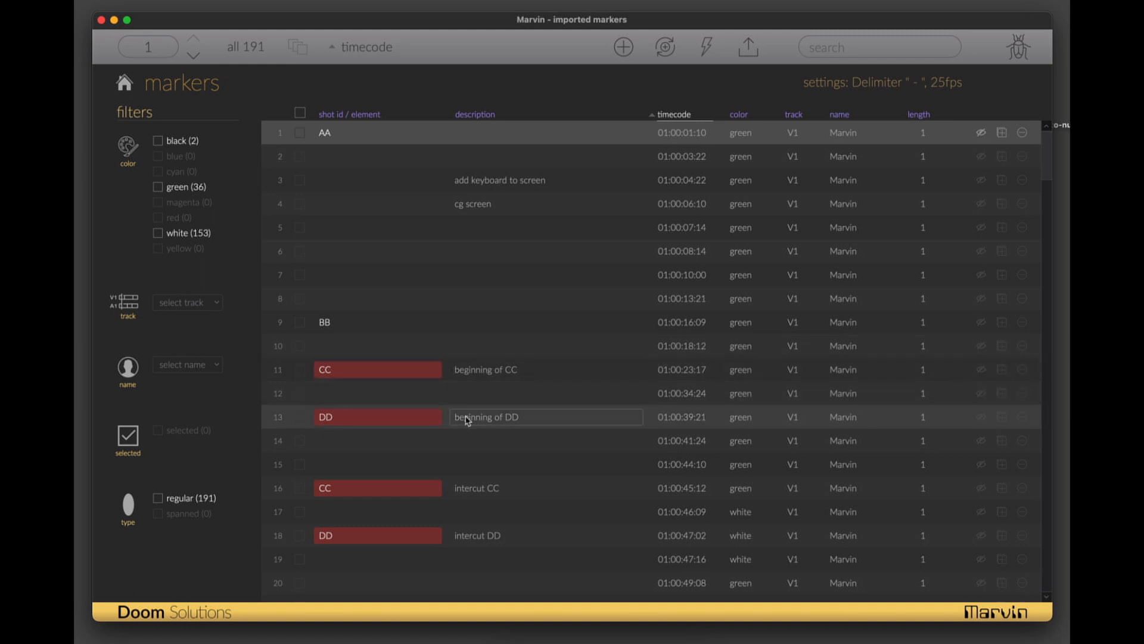
# - In Marvin's list of sequence-coded markers, filter by color to show only the green and white ones
pyautogui.scroll(-1, 467, 418)
pyautogui.scroll(-5, 468, 420)
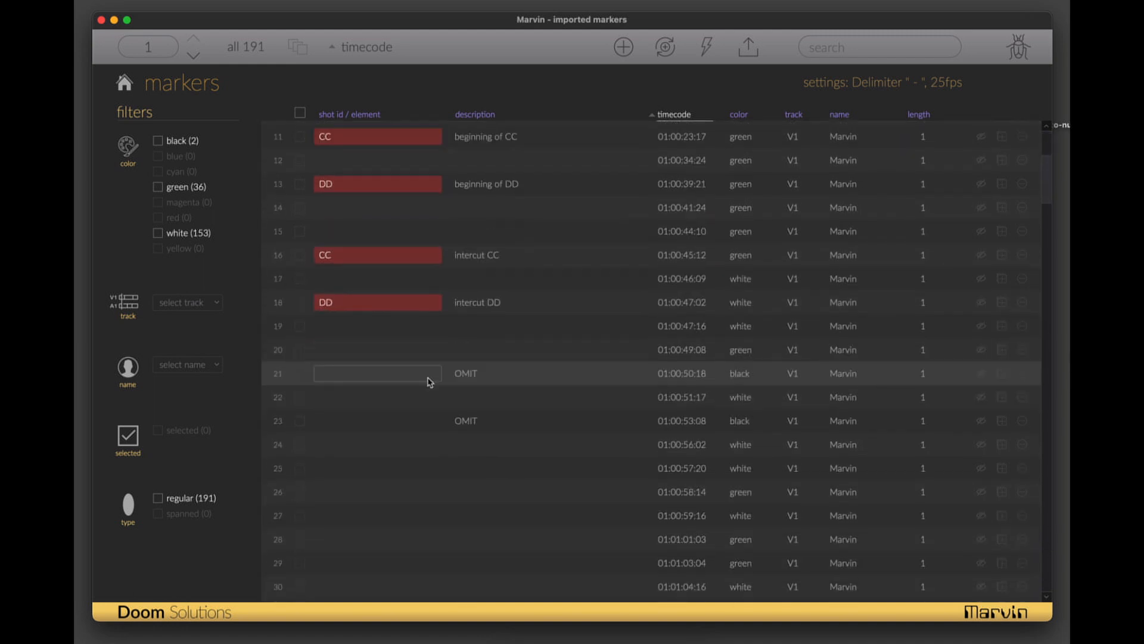
pyautogui.click(158, 188)
pyautogui.click(158, 233)
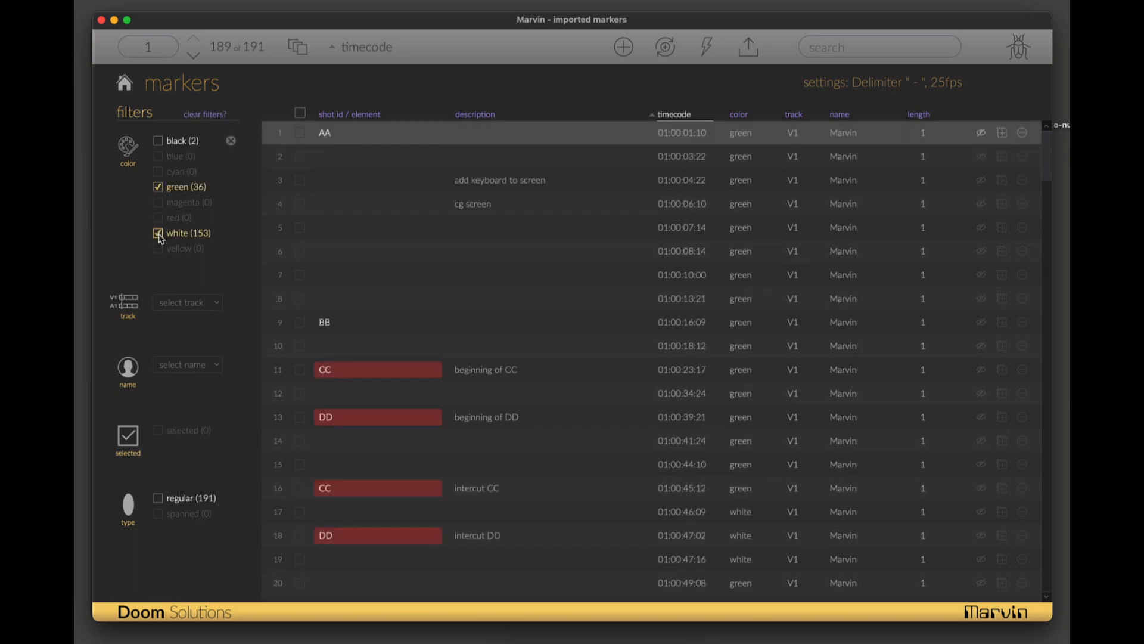
# - Set the auto-number shot ID format to <prefix><sequence><number><suffix> and number the filtered markers
pyautogui.moveTo(545, 406); pyautogui.dragTo(612, 406)
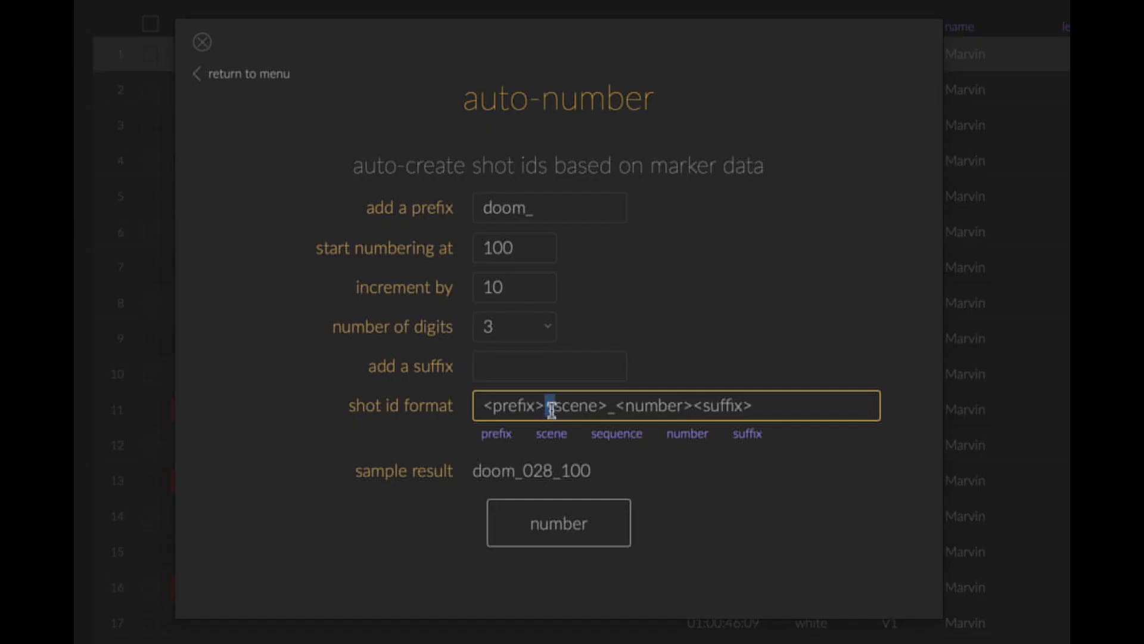
pyautogui.press('BackSpace')
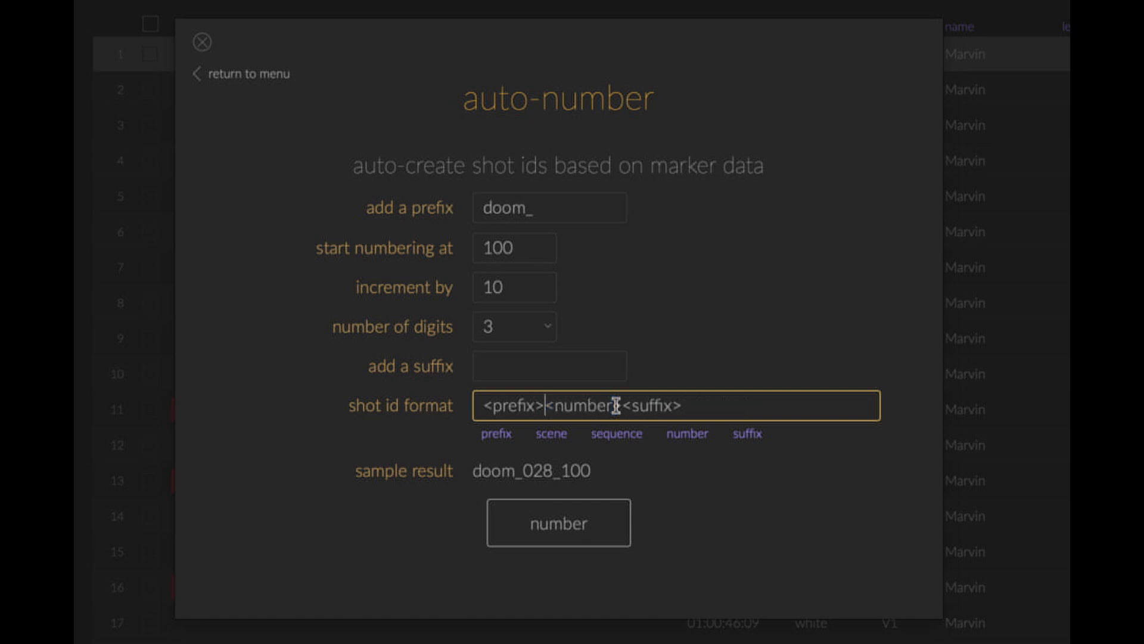
pyautogui.click(607, 435)
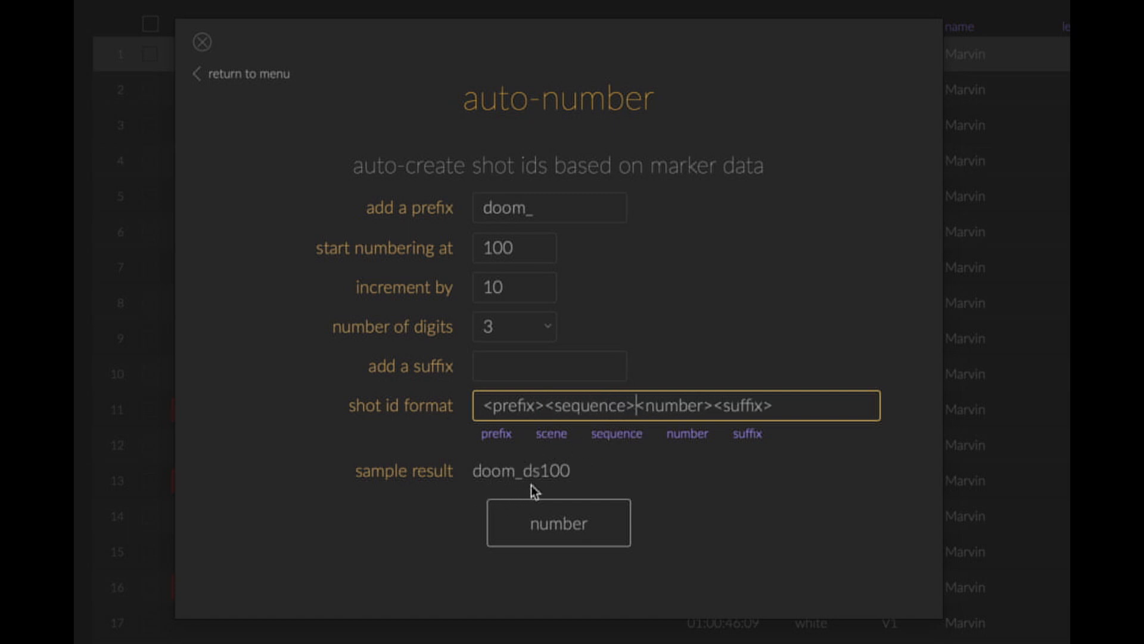
pyautogui.click(514, 527)
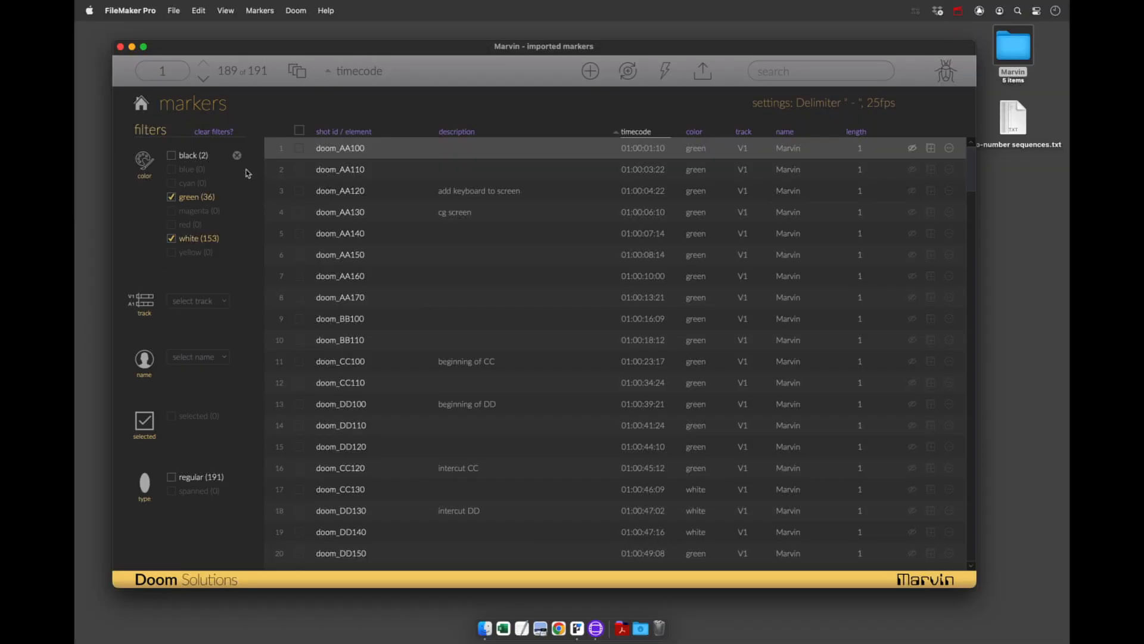
# - Look through the sequence-numbered shot IDs in Marvin, then switch to Avid Media Composer and examine the scene and sequence codes in the marker comments
pyautogui.scroll(-4, 411, 340)
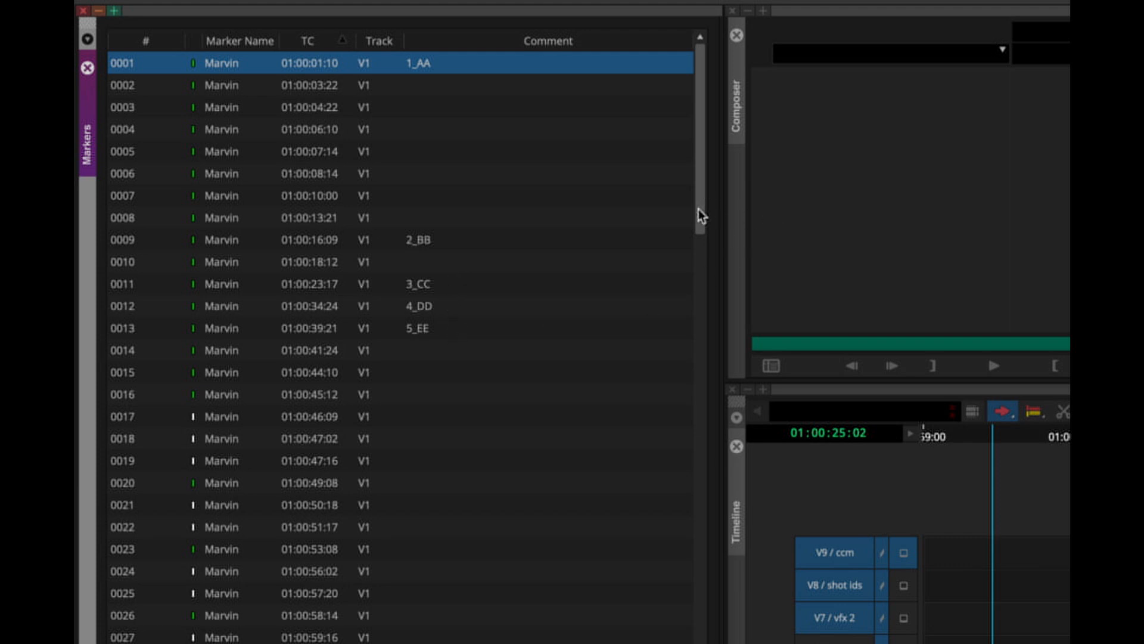
pyautogui.moveTo(699, 209); pyautogui.dragTo(693, 643)
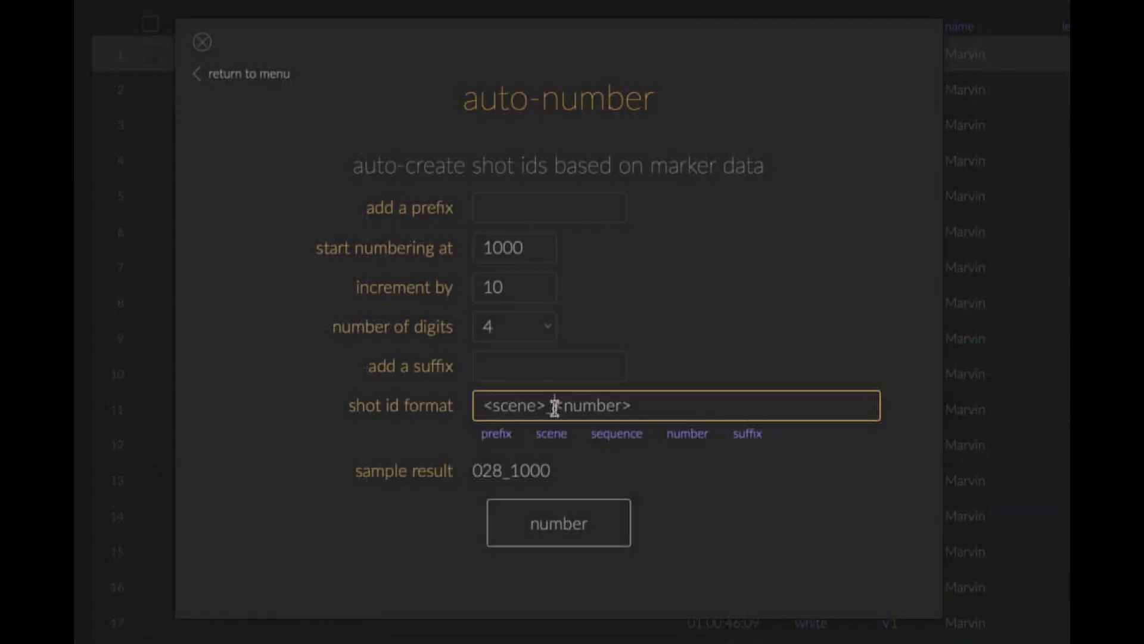
# - In Marvin's auto-number settings, add the sequence code to make the shot ID format <scene>_<sequence><number>, and number the markers
pyautogui.click(600, 434)
pyautogui.click(497, 485)
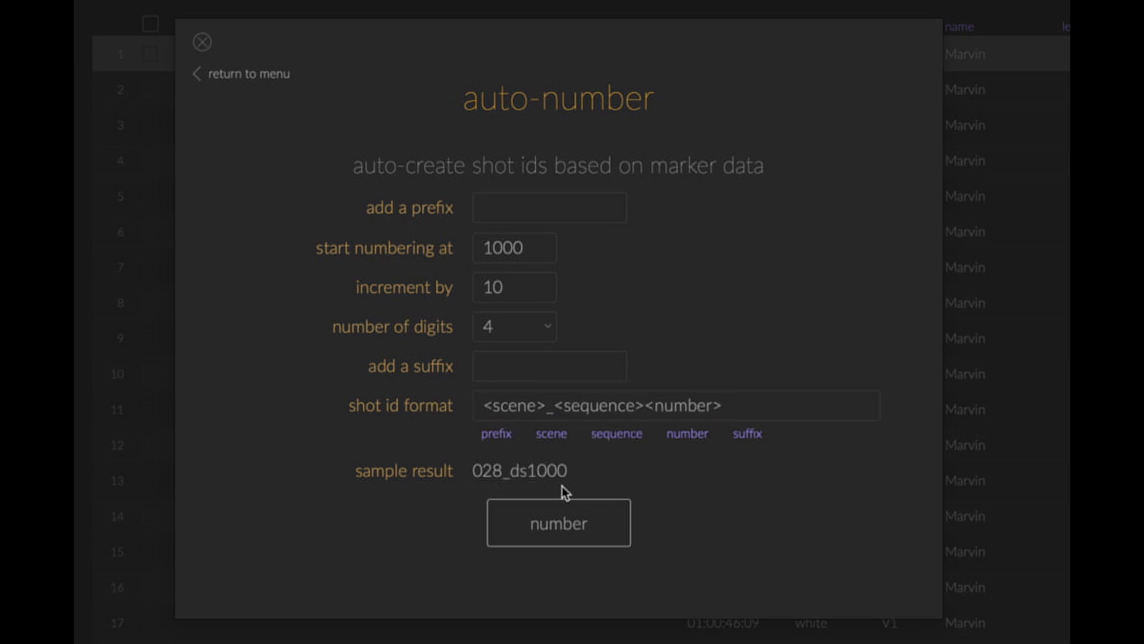
pyautogui.click(513, 523)
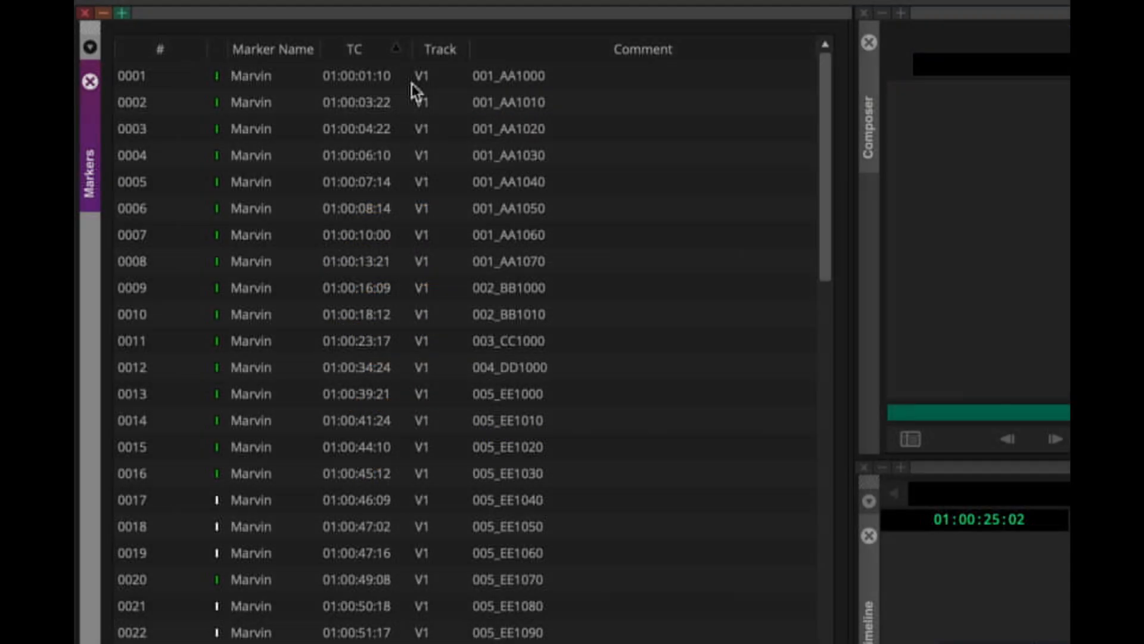
# - Switch to Avid Media Composer and look through the combined scene and sequence shot IDs in the sequence's marker comments
pyautogui.click(412, 83)
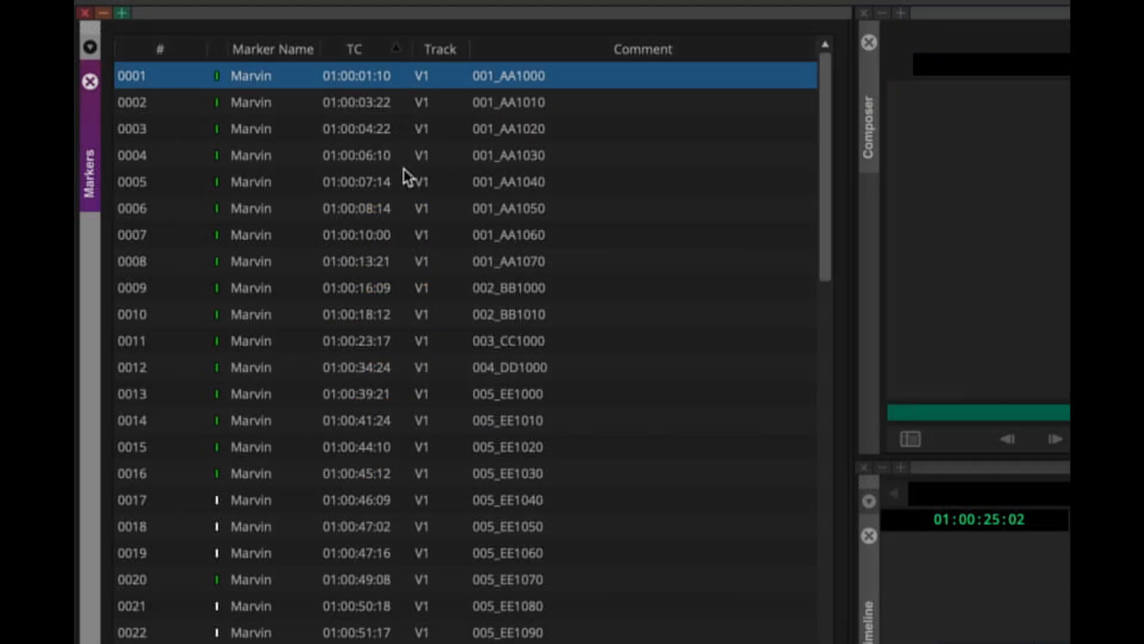
pyautogui.scroll(-10, 403, 169)
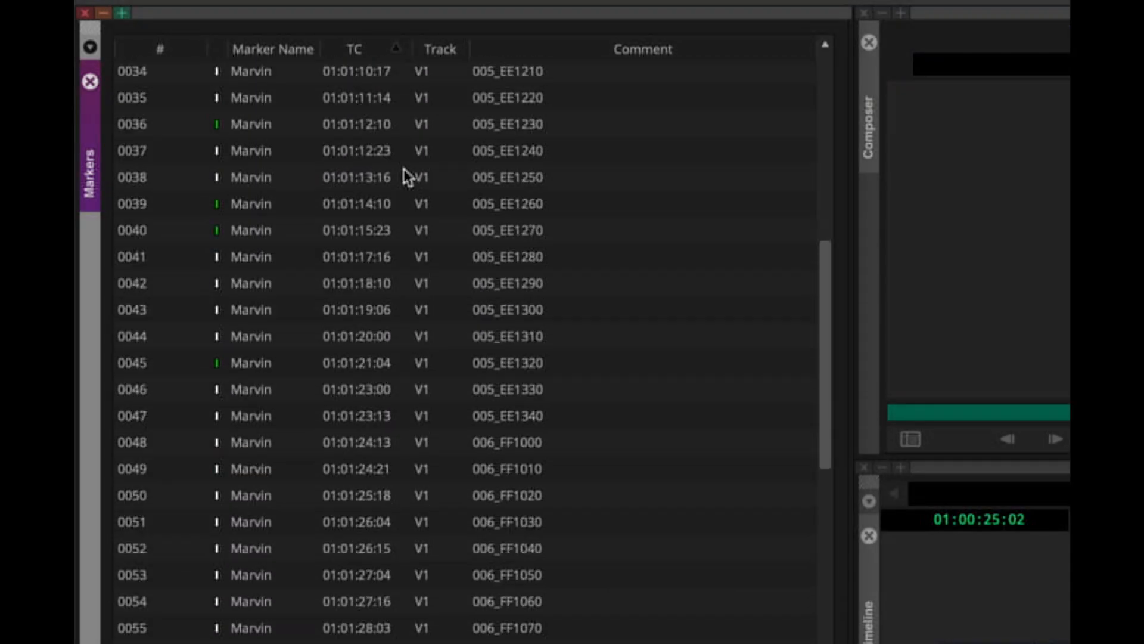
pyautogui.scroll(-3, 403, 169)
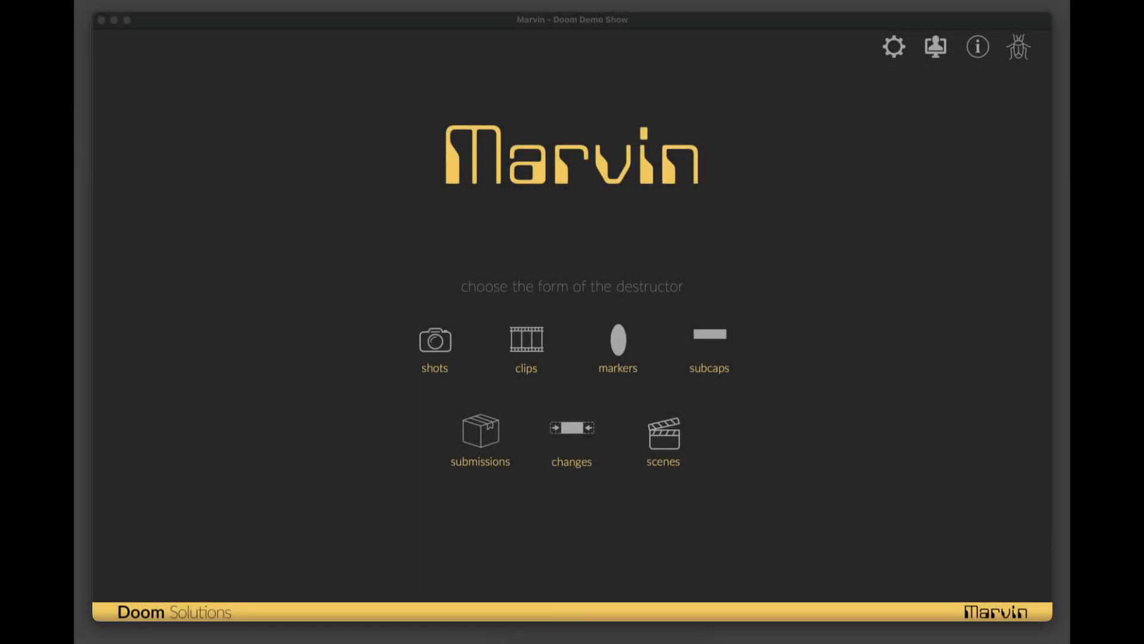